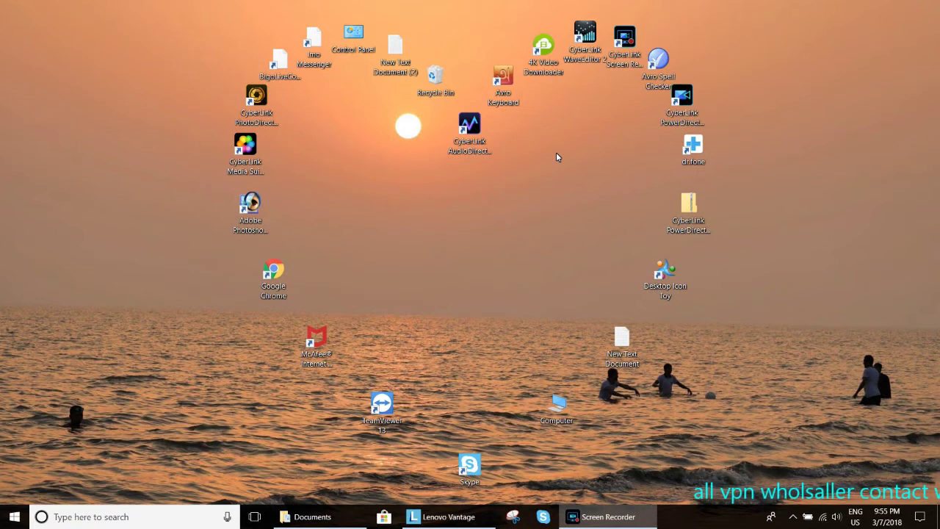
# Open Google Chrome and go to the Inaani Switch login page at billing.inaani.com/login.
pyautogui.doubleClick(276, 270)
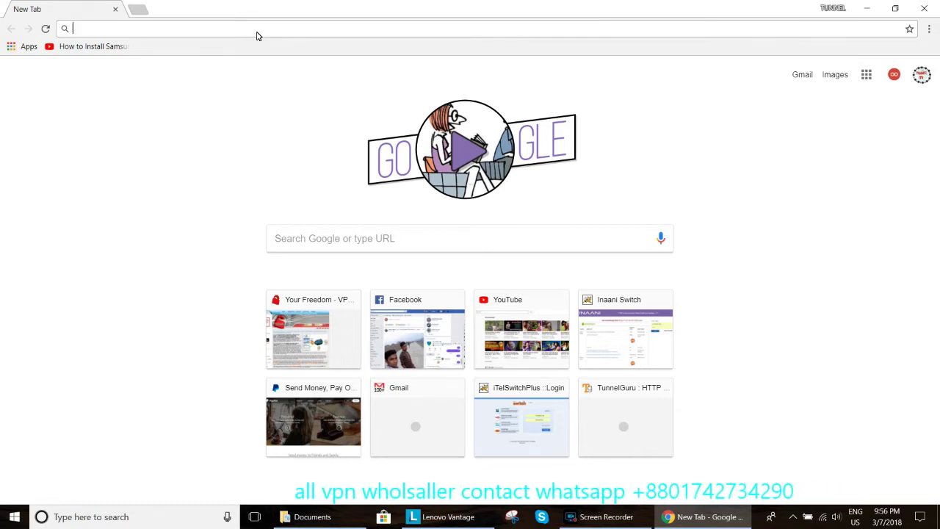
pyautogui.write('i')
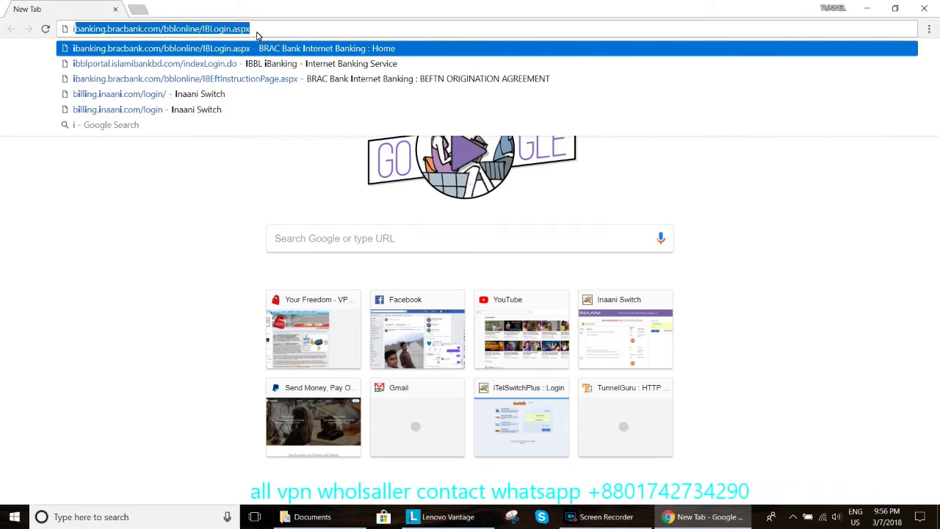
pyautogui.press('BackSpace')
pyautogui.press('BackSpace')
pyautogui.write('billing.inaani.com/login')
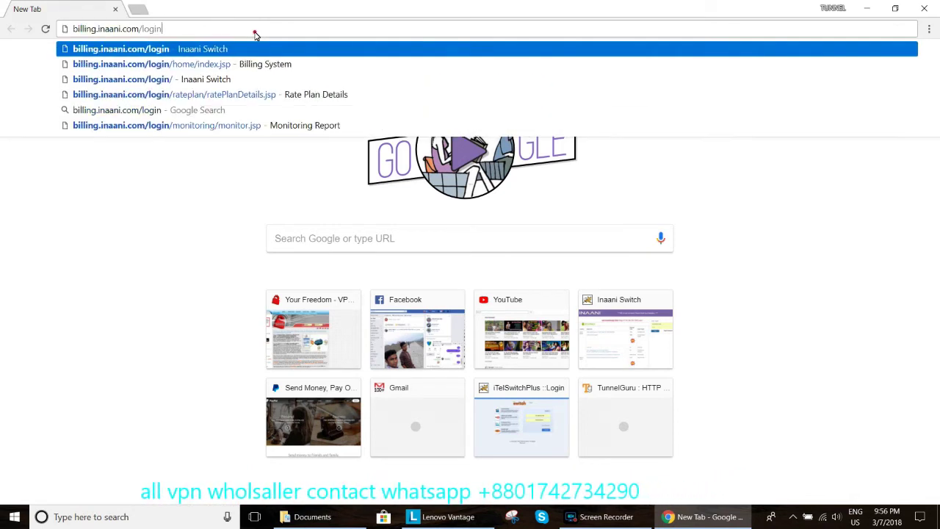
pyautogui.press('End')
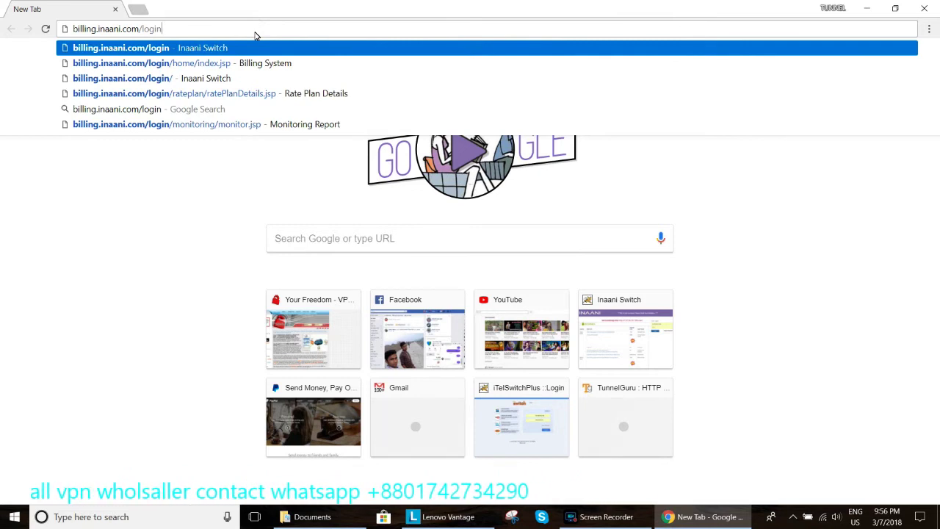
pyautogui.click(215, 48)
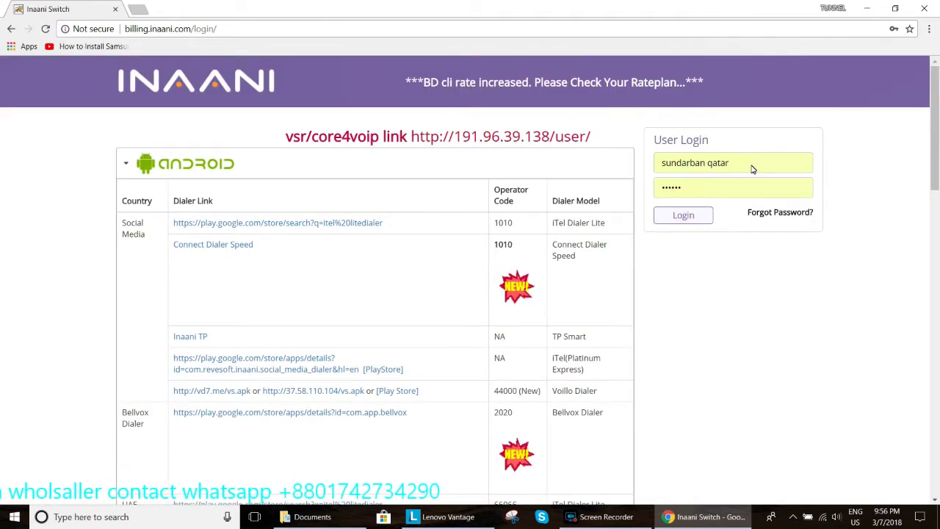
# Log in to Inaani Switch with the username TUNNEL TV and the account password, replacing the prefilled credentials.
pyautogui.click(808, 163)
pyautogui.moveTo(809, 163); pyautogui.dragTo(650, 170)
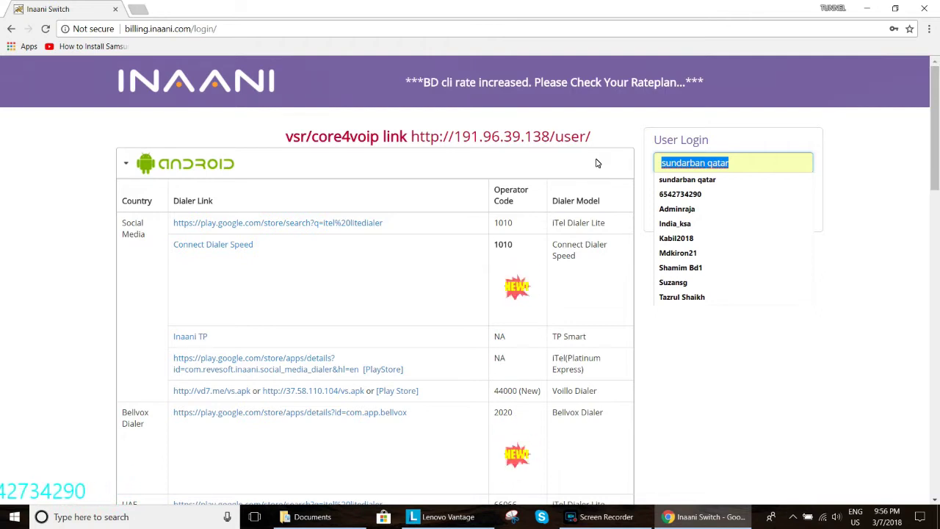
pyautogui.press('capslock')
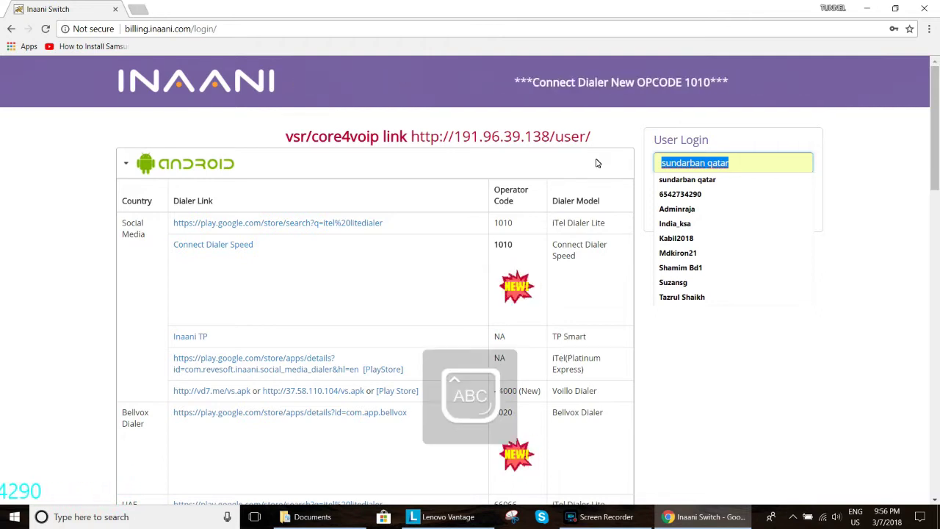
pyautogui.write('TUNN')
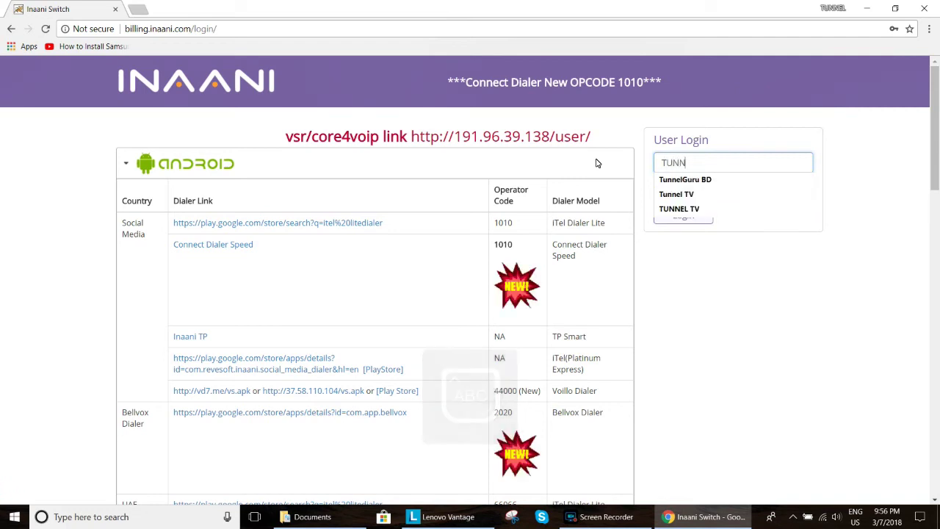
pyautogui.write('EL TV')
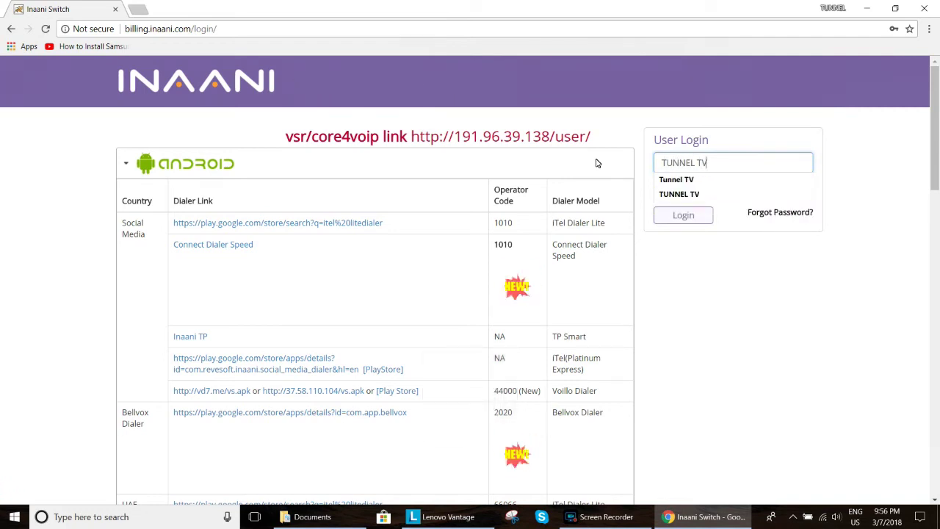
pyautogui.press('Tab')
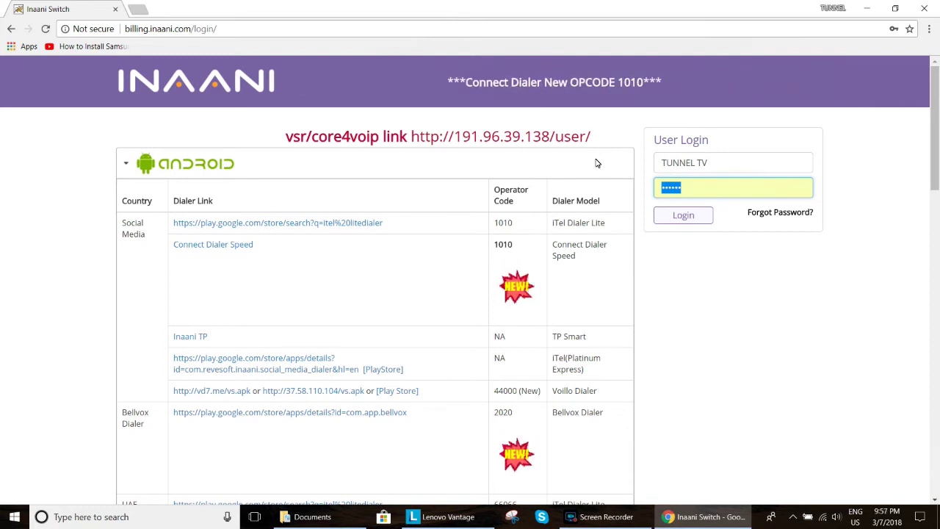
pyautogui.press('capslock')
pyautogui.write('aaaaaa')
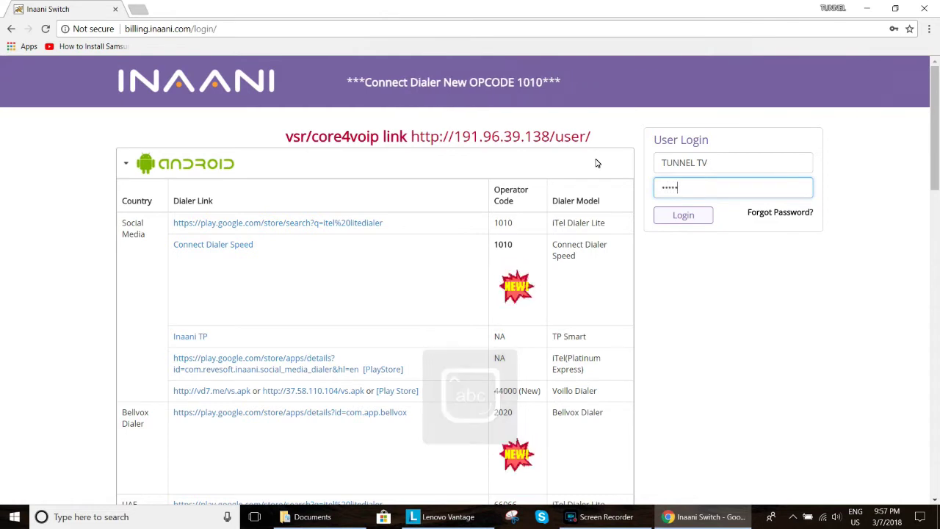
pyautogui.write('aa')
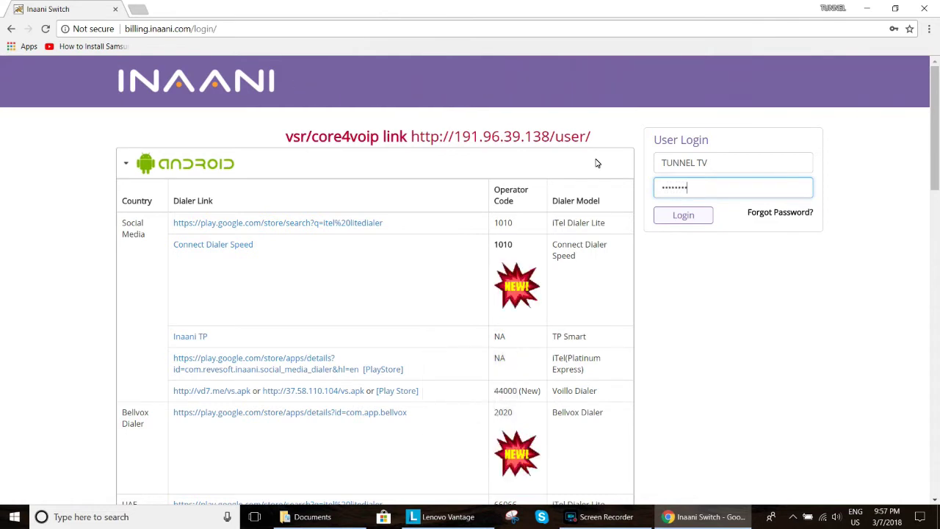
pyautogui.write('aaaaa')
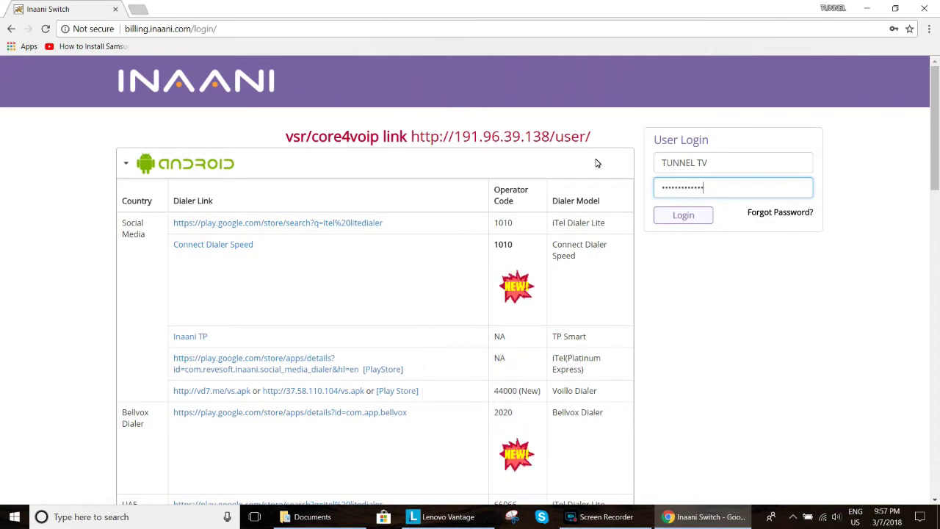
pyautogui.click(683, 215)
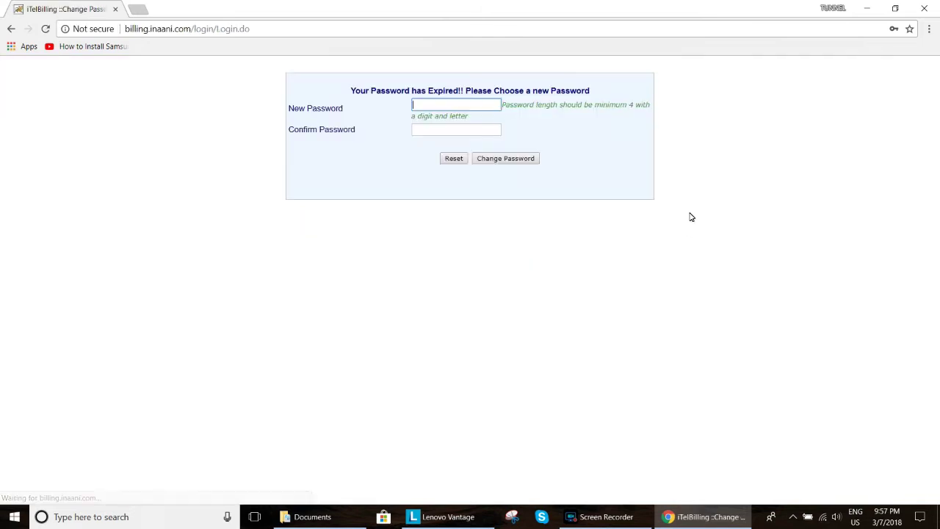
# Replace the expired account password by entering and confirming a new one, and decline the browser's offer to update the saved password.
pyautogui.click(436, 106)
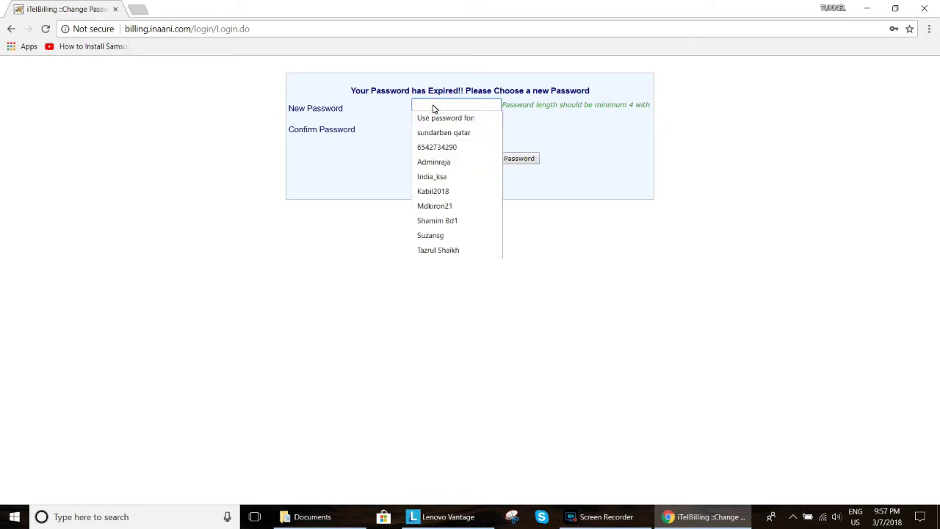
pyautogui.write('••')
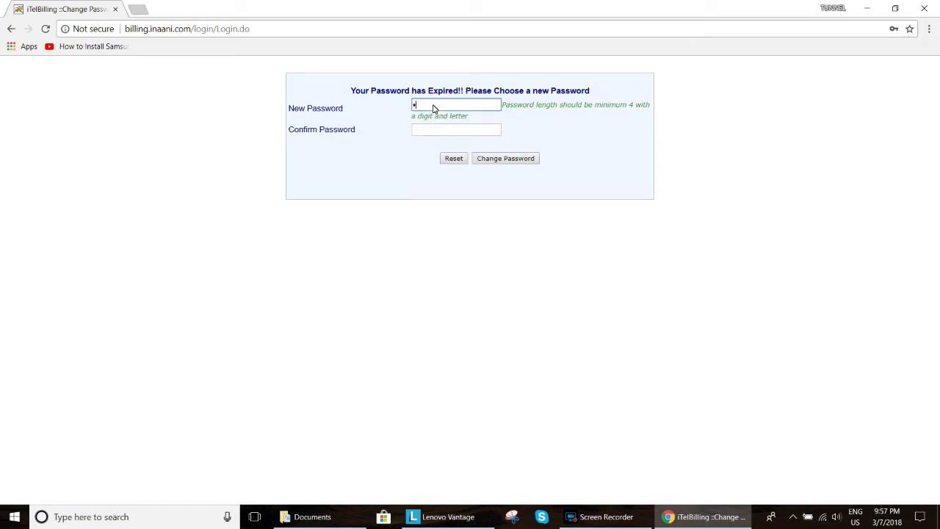
pyautogui.write('•••••')
pyautogui.press('Tab')
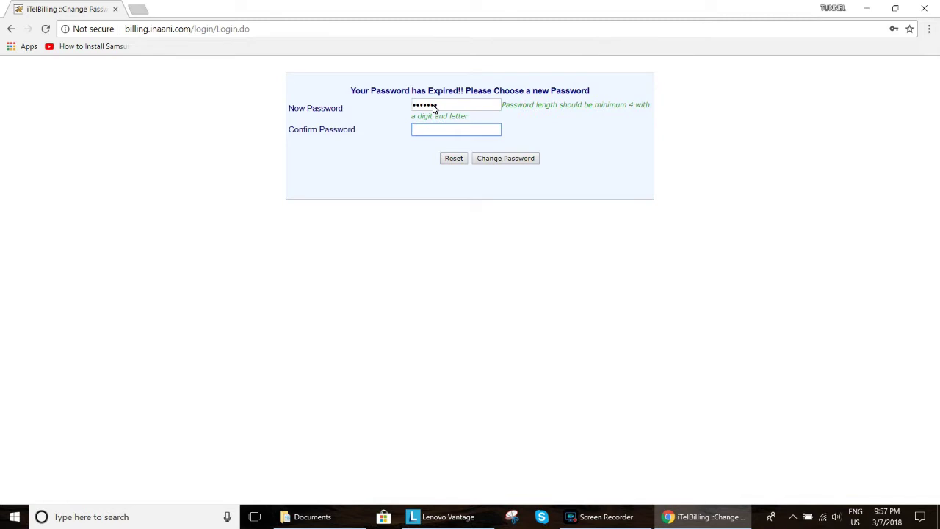
pyautogui.write('•••••••')
pyautogui.click(502, 161)
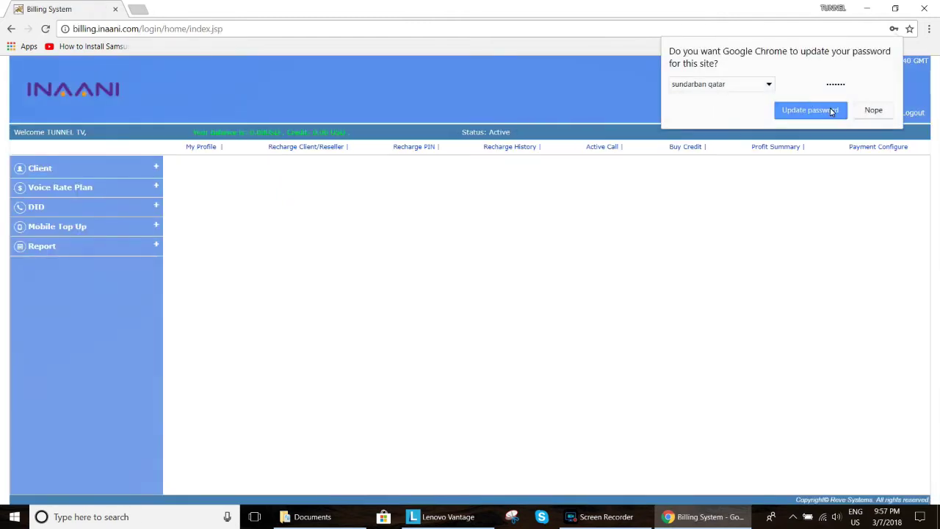
pyautogui.click(875, 113)
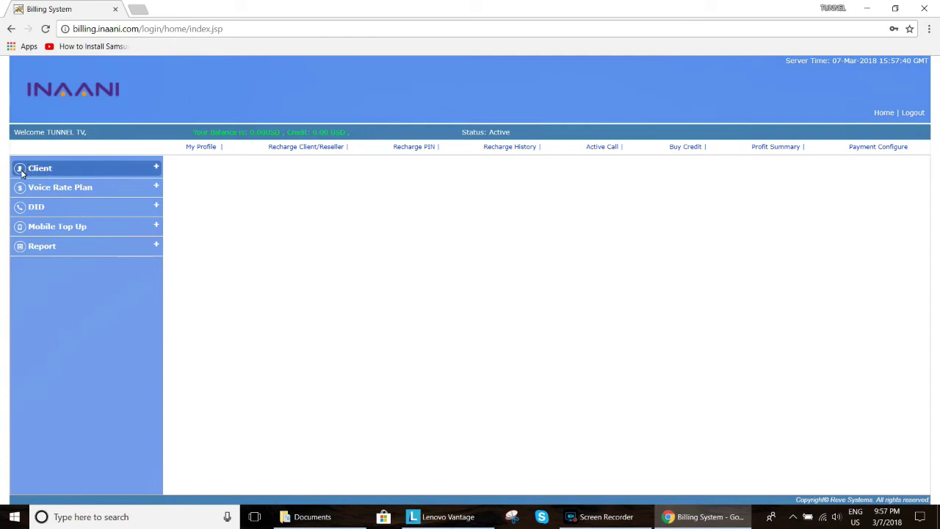
# Start adding a new client and set its Client ID to "tunnel tv24".
pyautogui.click(155, 169)
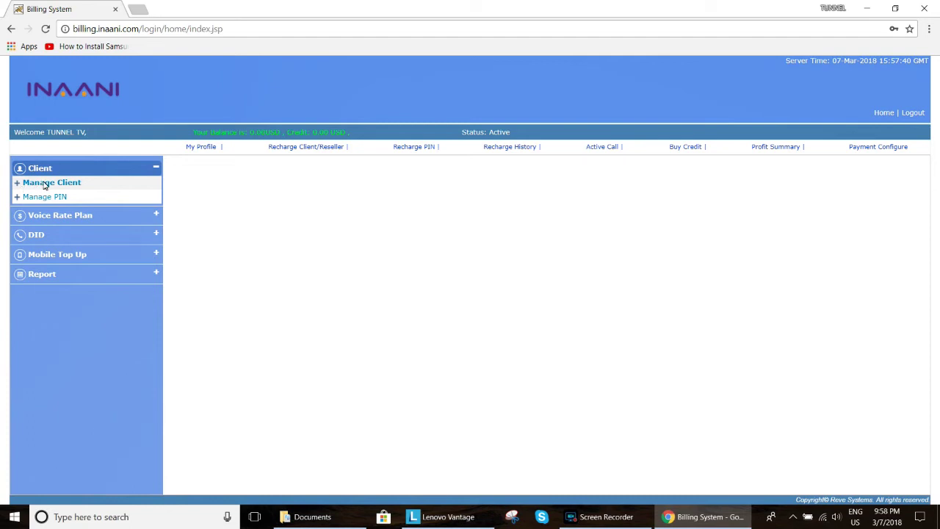
pyautogui.click(44, 184)
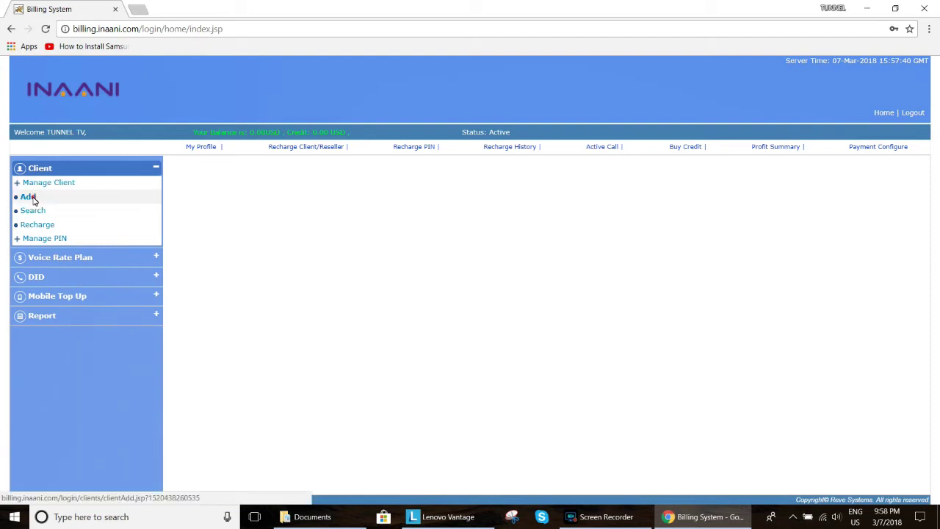
pyautogui.click(28, 197)
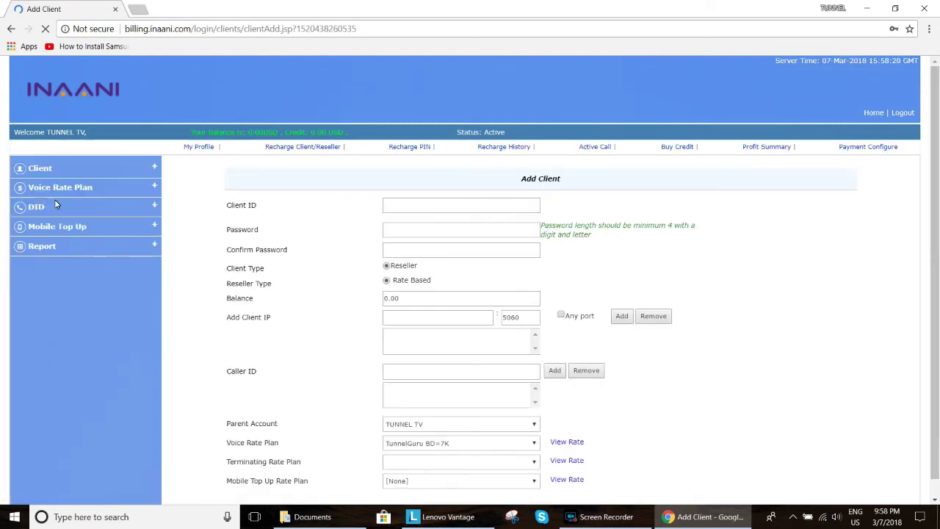
pyautogui.click(415, 206)
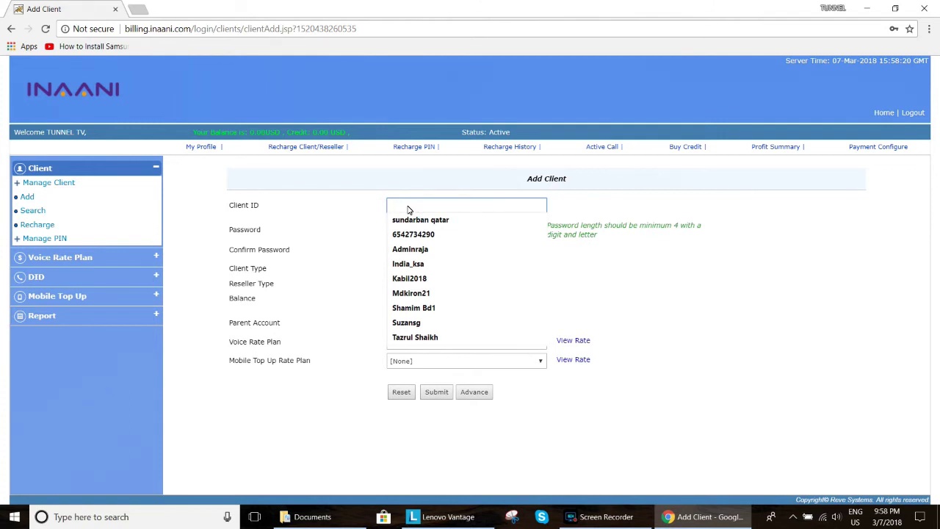
pyautogui.write('tunnel')
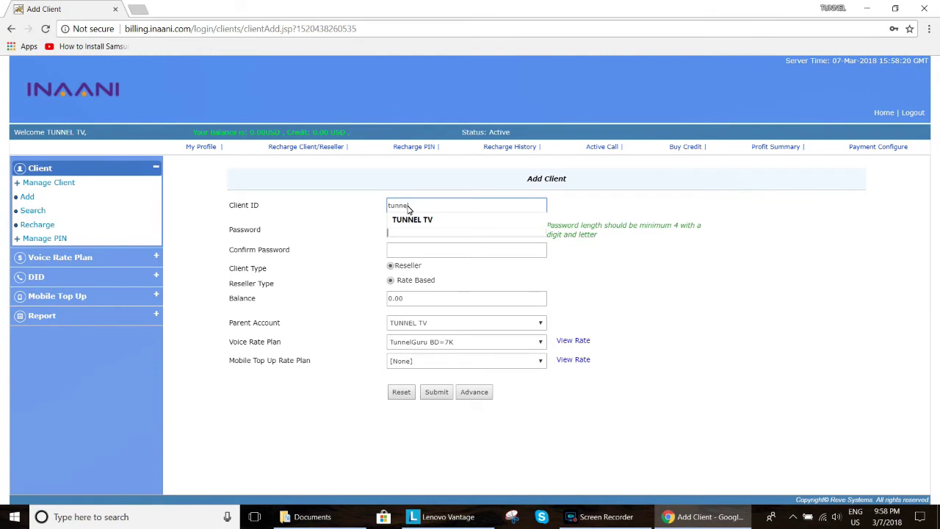
pyautogui.write(' tv24')
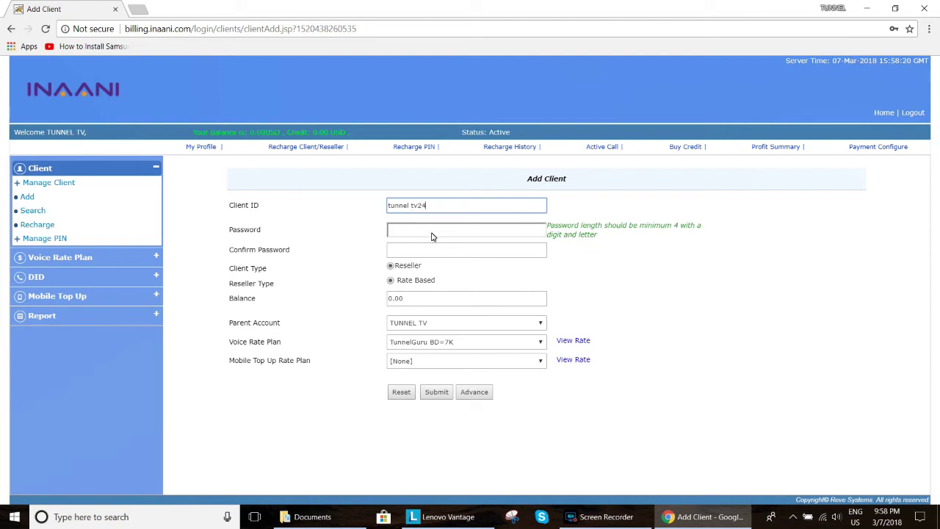
# Enter the new client's password and repeat it in the Confirm Password field.
pyautogui.click(432, 232)
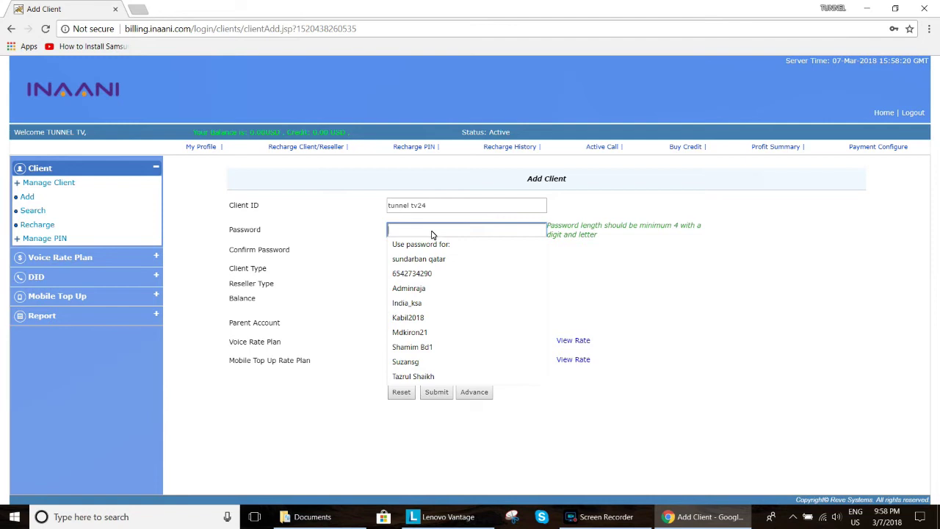
pyautogui.write('••')
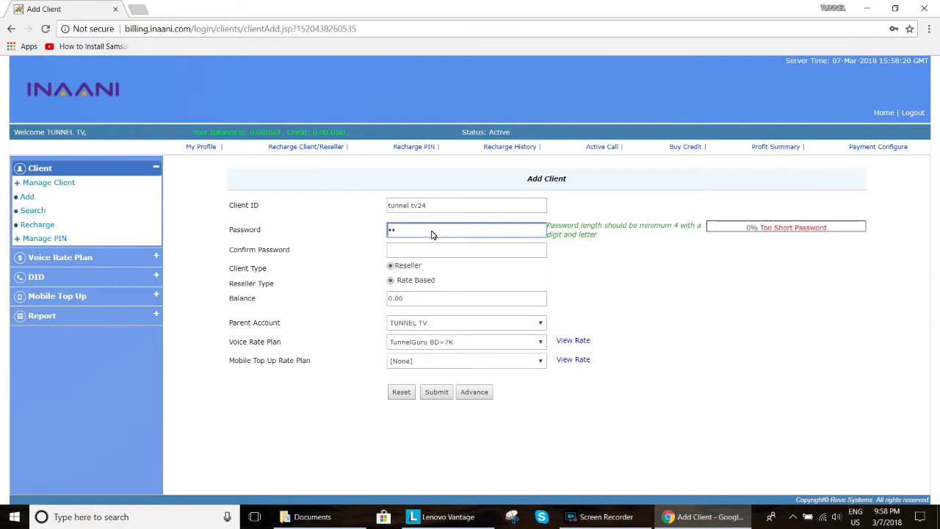
pyautogui.write('••••')
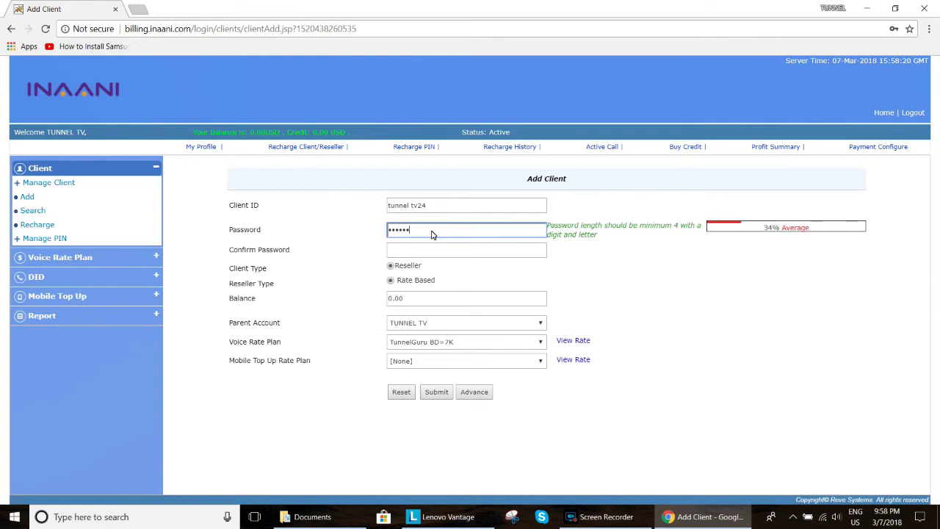
pyautogui.write('••')
pyautogui.press('Tab')
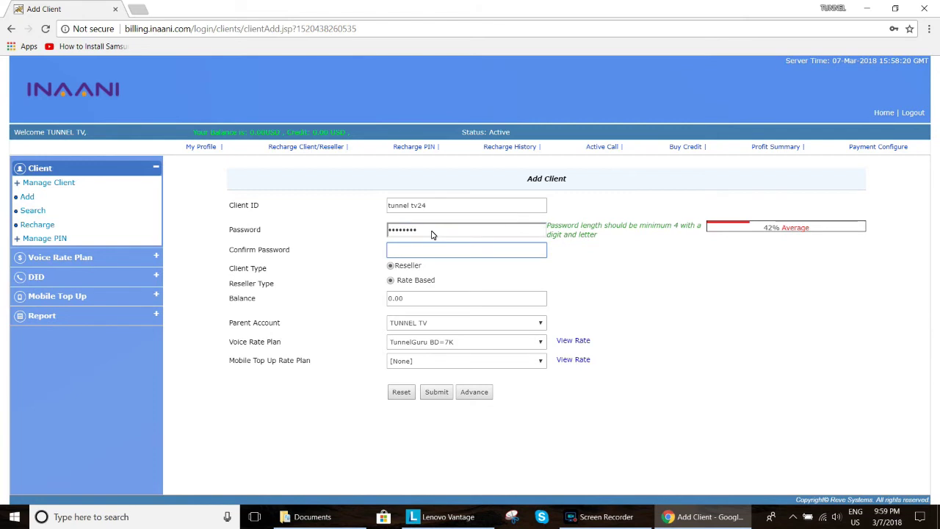
pyautogui.write('••••••••')
# Set the client's balance to 50, with voice rate plan TunnelGuru BD=7K and mobile top up rate plan [None].
pyautogui.click(434, 299)
pyautogui.doubleClick(434, 299)
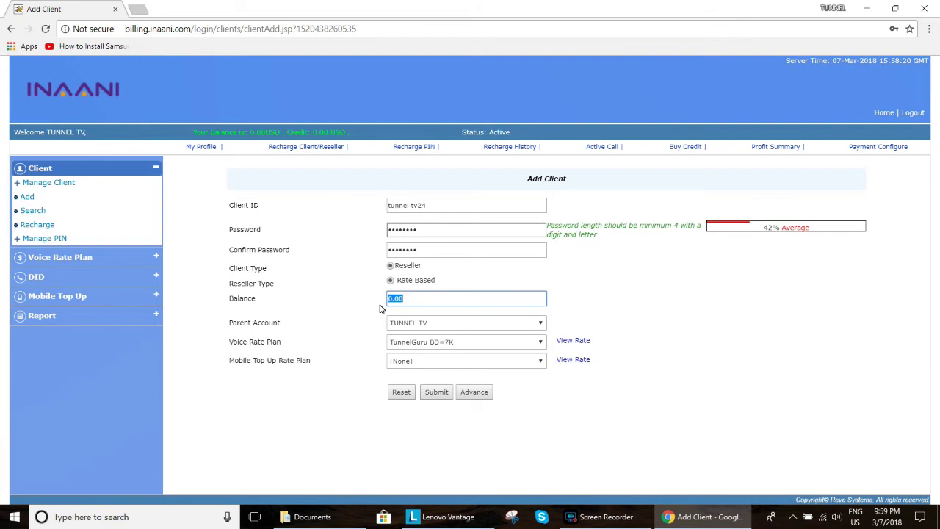
pyautogui.write('50')
pyautogui.click(490, 345)
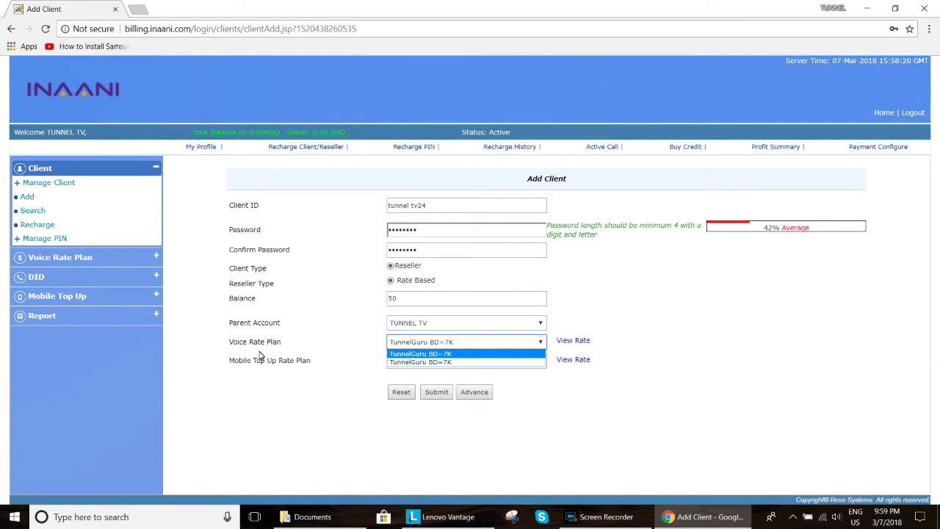
pyautogui.click(478, 355)
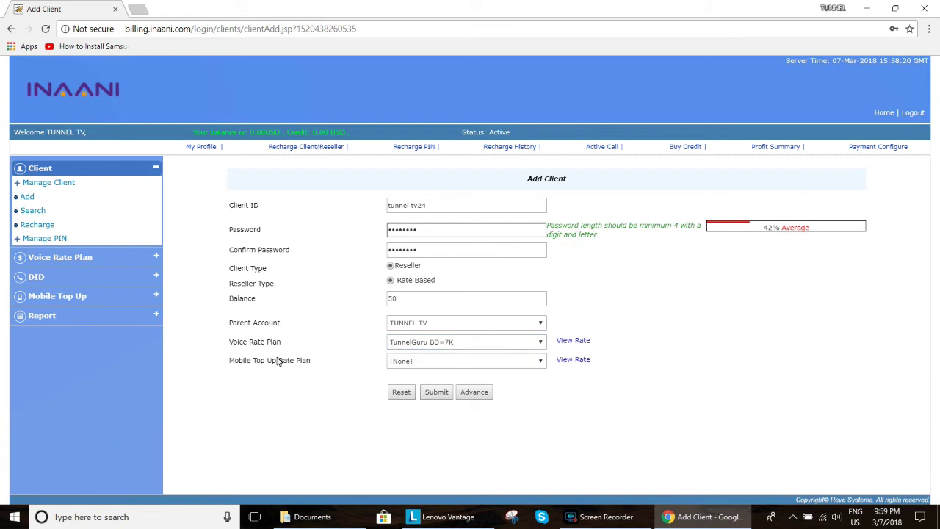
pyautogui.click(443, 367)
pyautogui.click(444, 367)
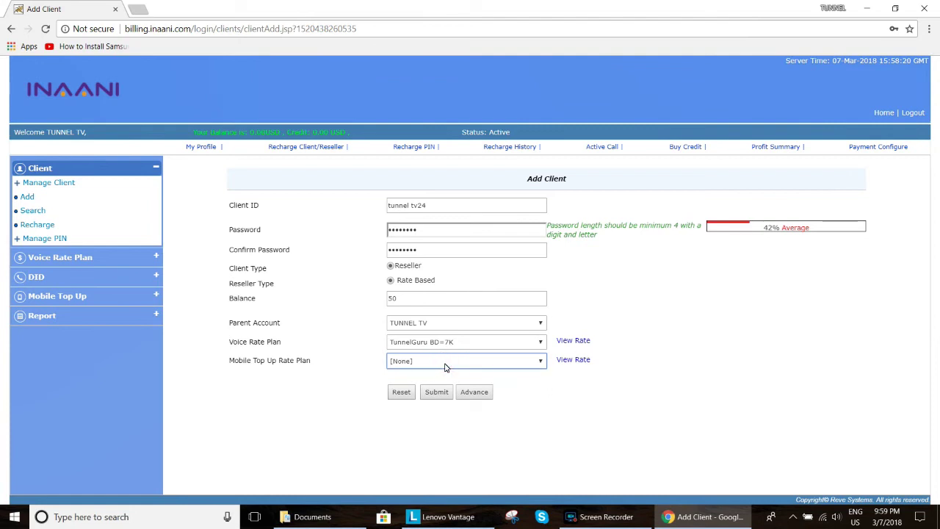
# Show the advanced client options and examine the Account Information settings, such as payment type, limits and status.
pyautogui.click(472, 396)
pyautogui.scroll(-3, 463, 415)
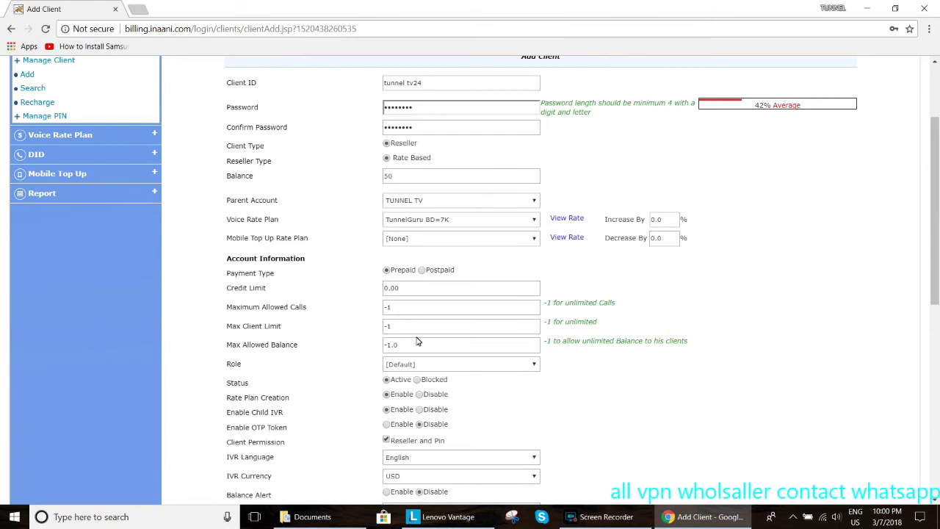
pyautogui.scroll(2, 416, 344)
pyautogui.scroll(-2, 413, 344)
pyautogui.scroll(-1, 413, 344)
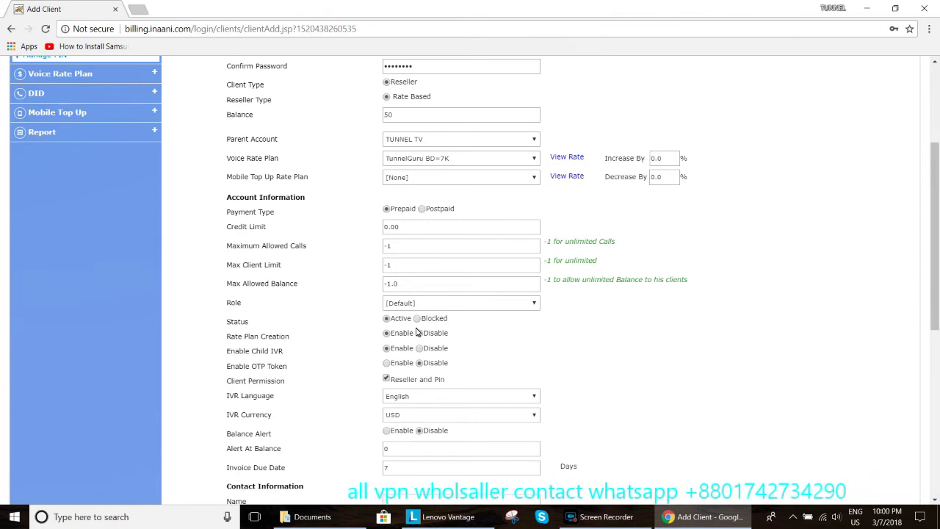
# Examine the IVR Language choices without changing them, and review the remaining account, contact and billing contact fields of the new client.
pyautogui.scroll(-1, 415, 322)
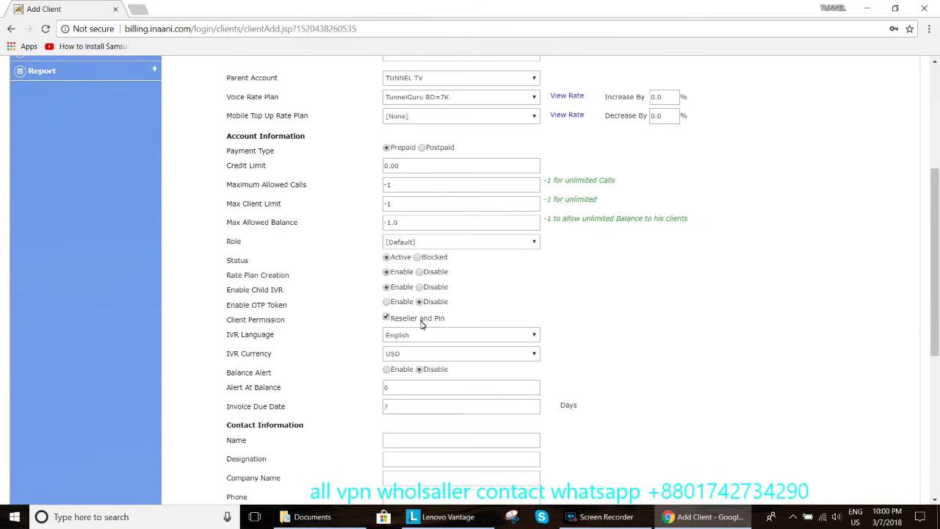
pyautogui.click(455, 334)
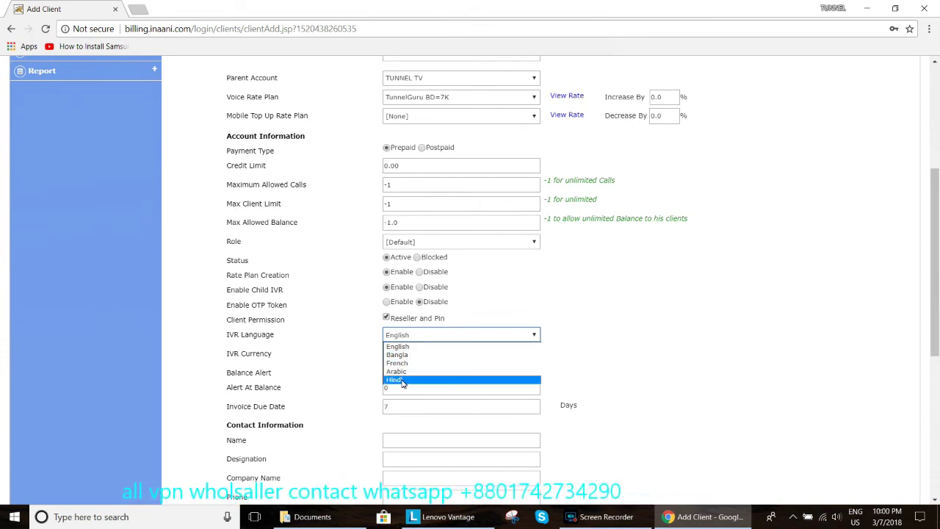
pyautogui.click(351, 364)
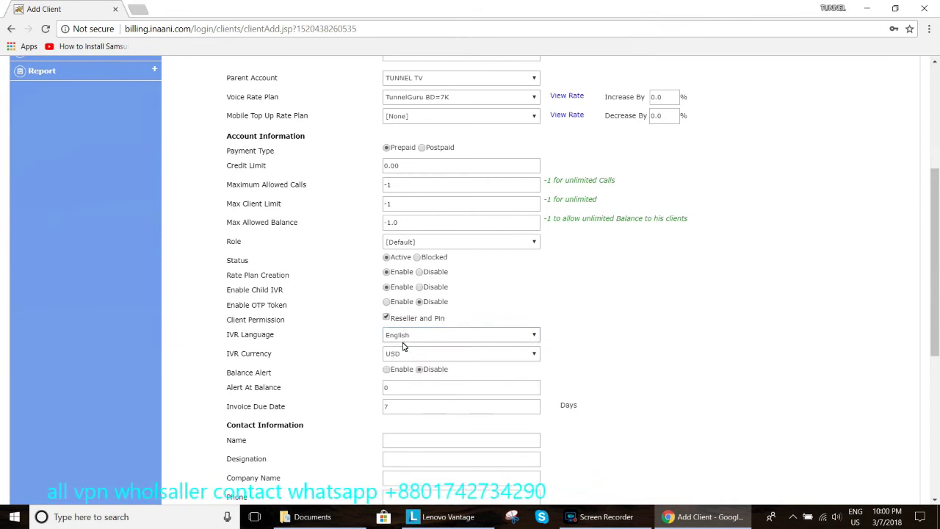
pyautogui.scroll(-1, 393, 360)
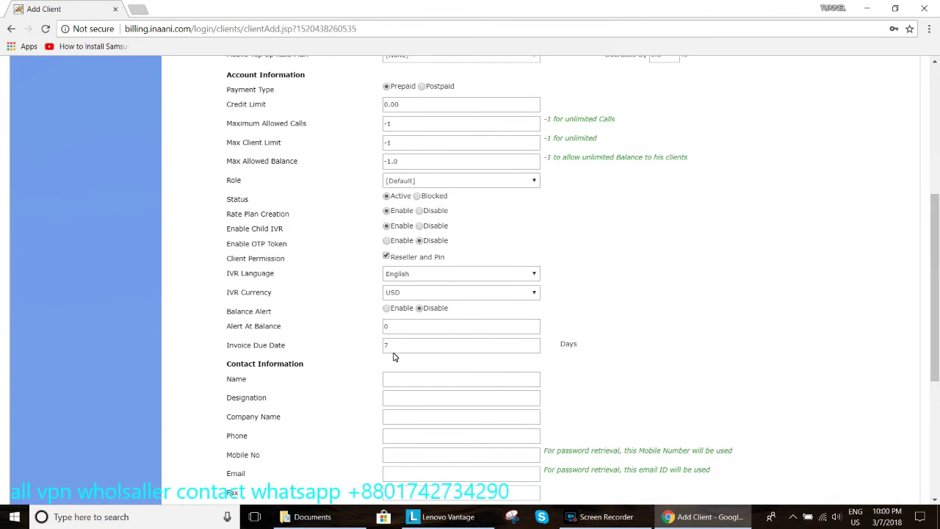
pyautogui.scroll(-1, 345, 350)
pyautogui.scroll(-2, 329, 334)
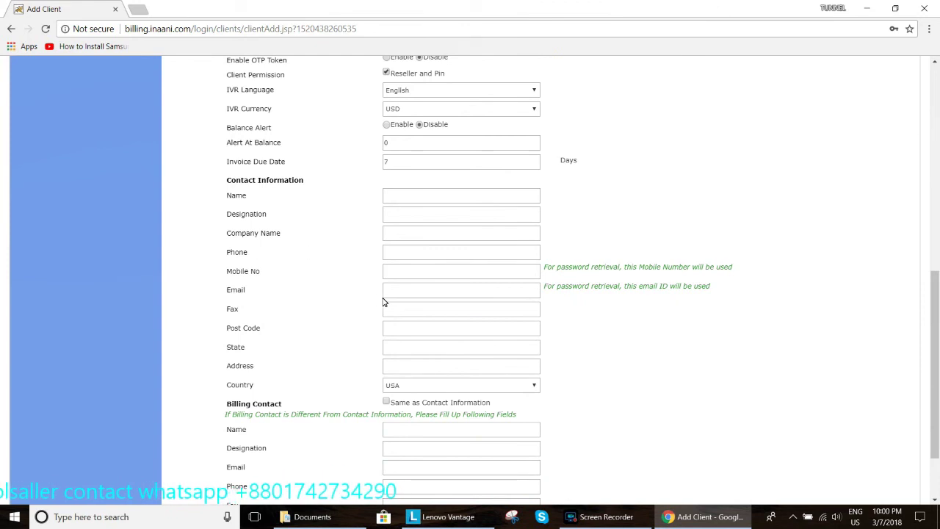
pyautogui.scroll(-2, 437, 297)
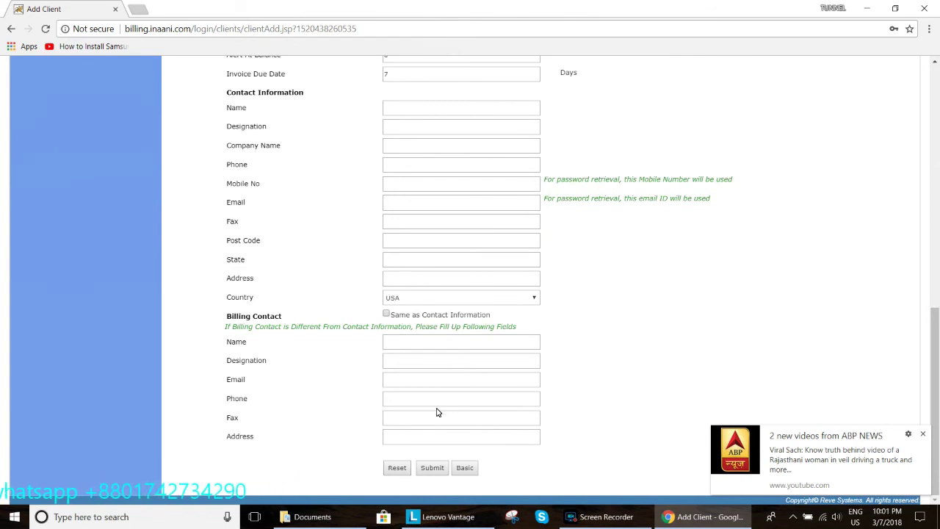
# Return to the basic client form, submit the new client and agree to continue without a mobile number.
pyautogui.click(464, 468)
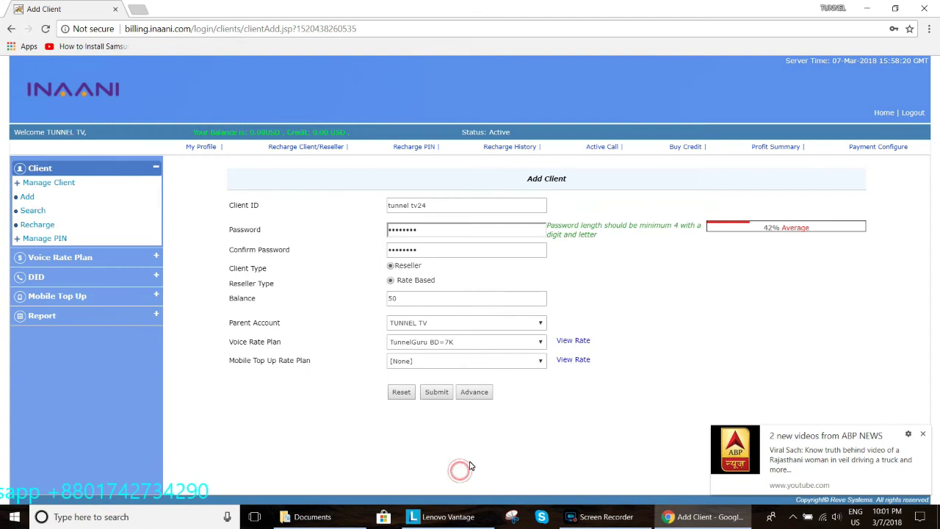
pyautogui.click(434, 393)
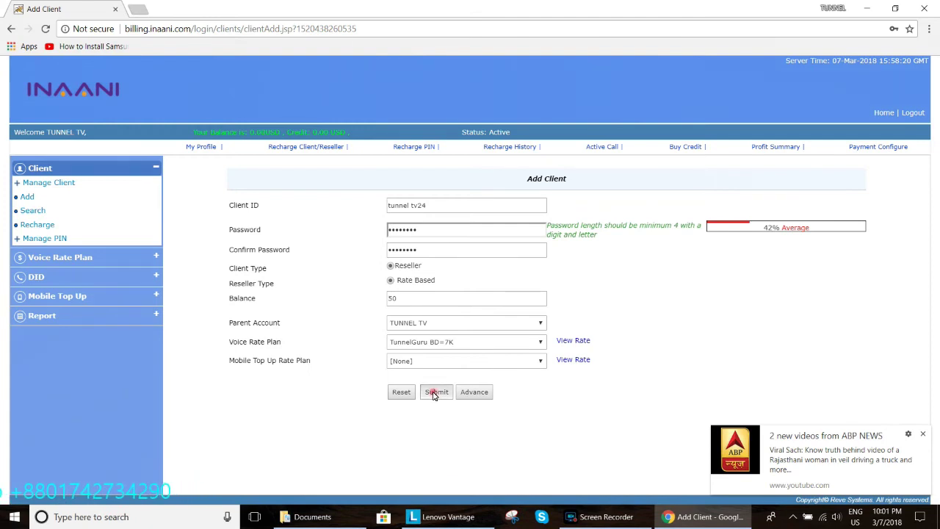
pyautogui.click(512, 115)
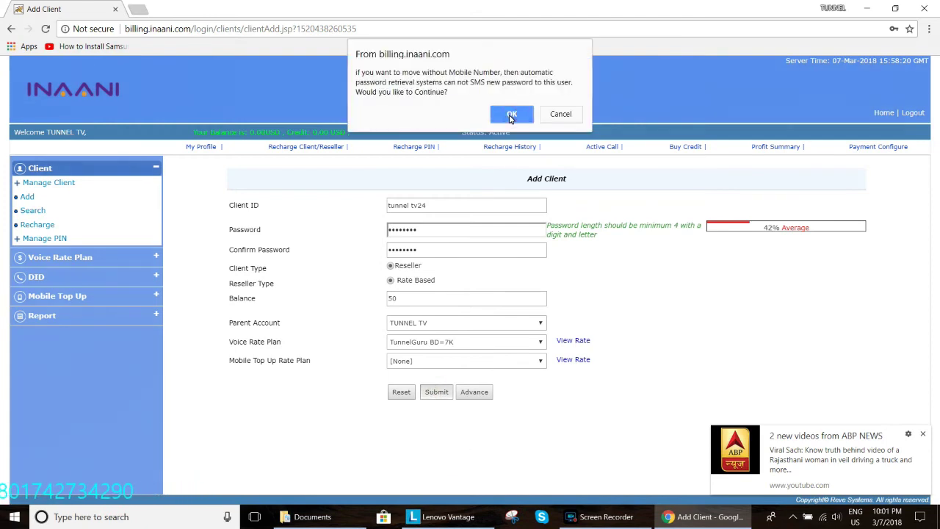
pyautogui.click(511, 116)
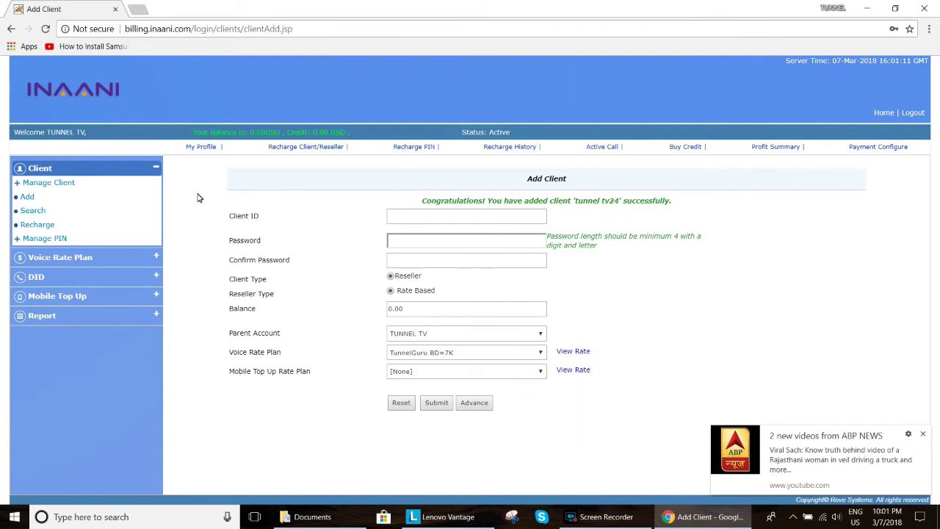
# Open the client search page to view the client list, and dismiss the ABP NEWS video notification.
pyautogui.click(120, 171)
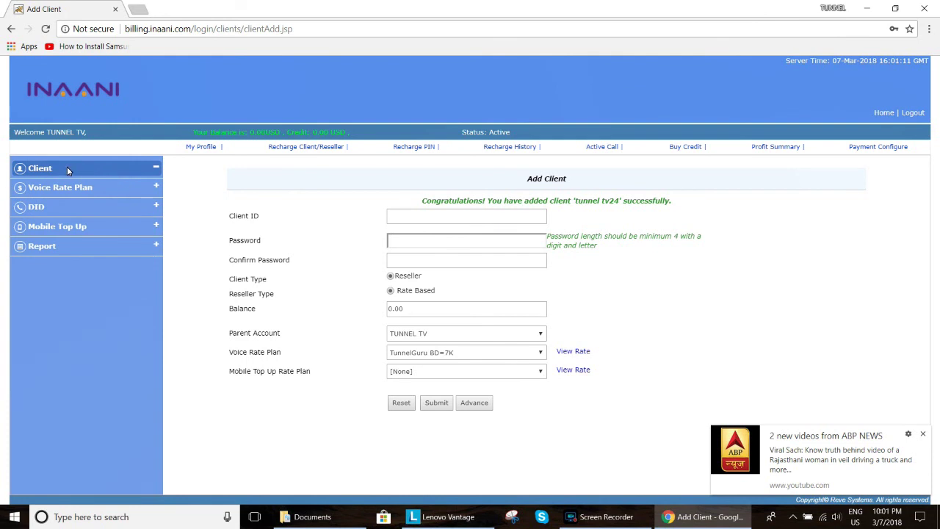
pyautogui.click(127, 172)
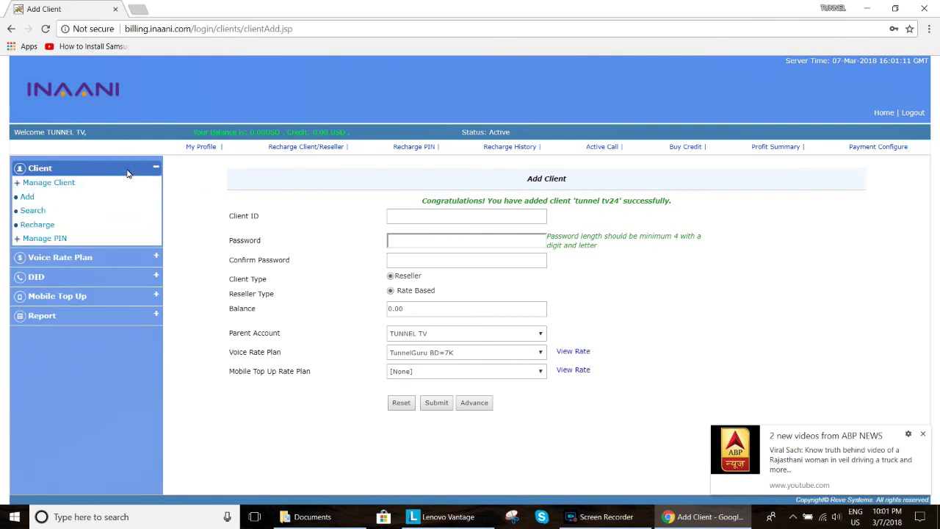
pyautogui.click(34, 211)
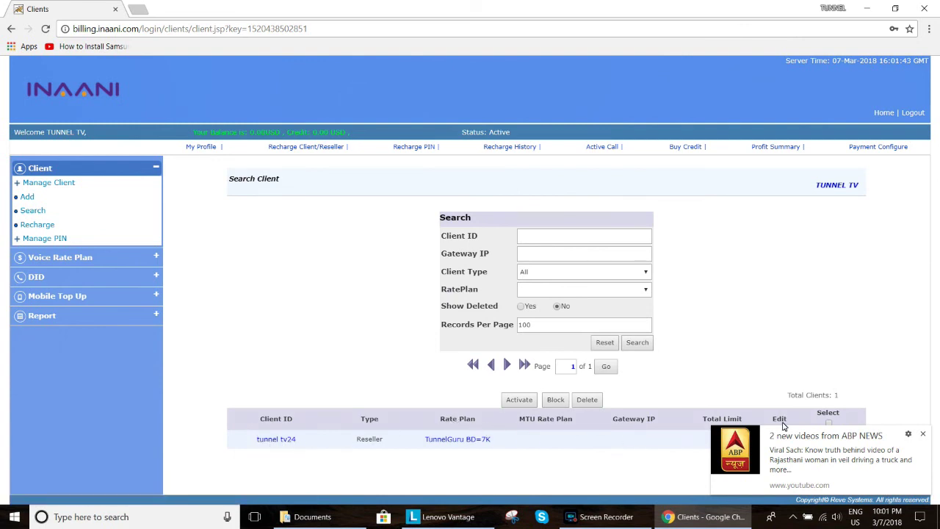
pyautogui.click(923, 437)
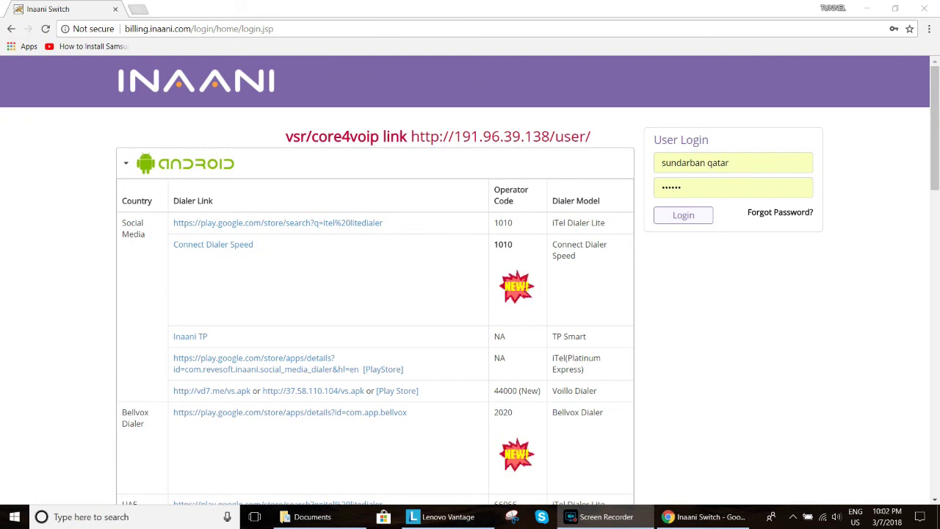
pyautogui.click(140, 11)
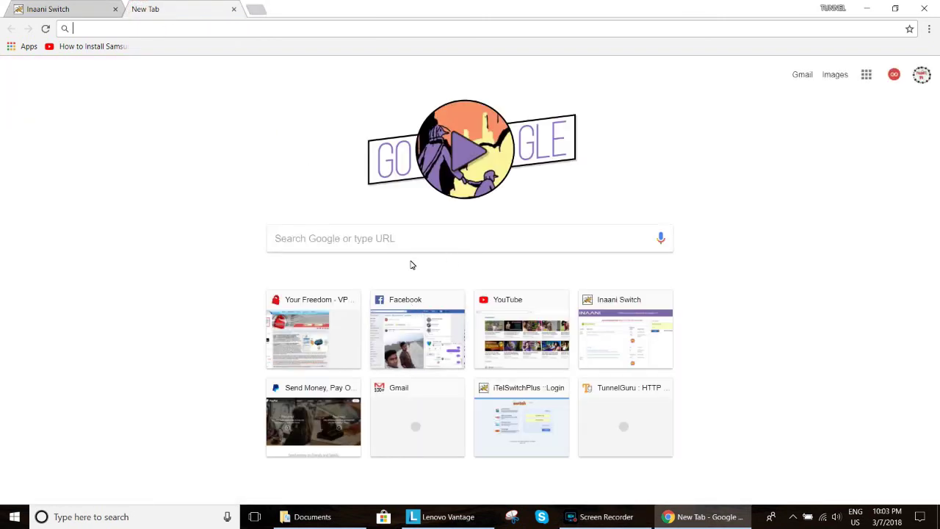
pyautogui.click(504, 302)
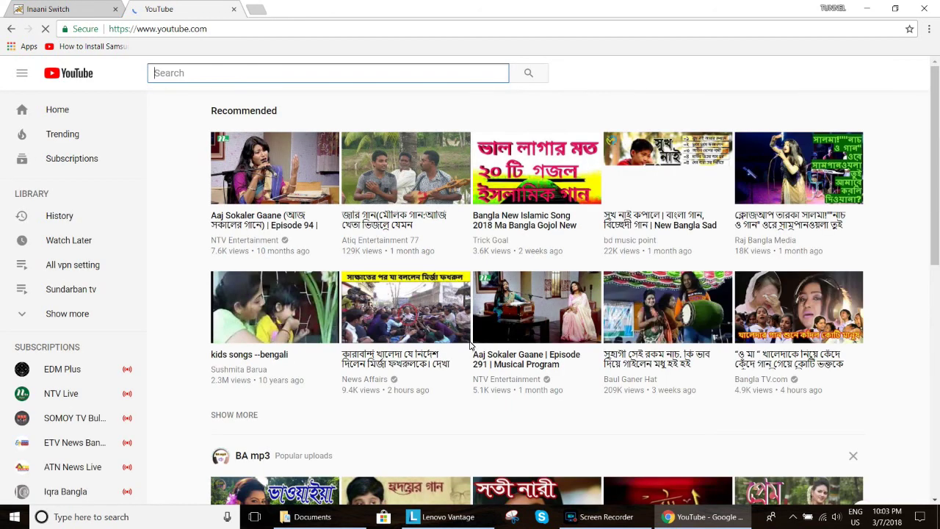
pyautogui.click(231, 30)
pyautogui.doubleClick(232, 30)
pyautogui.click(231, 31)
pyautogui.doubleClick(232, 32)
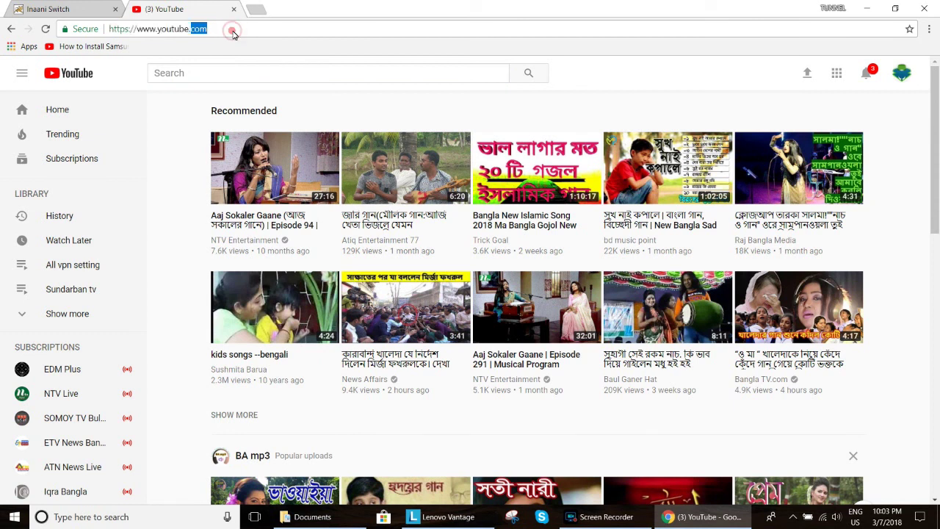
pyautogui.click(256, 33)
pyautogui.write('/')
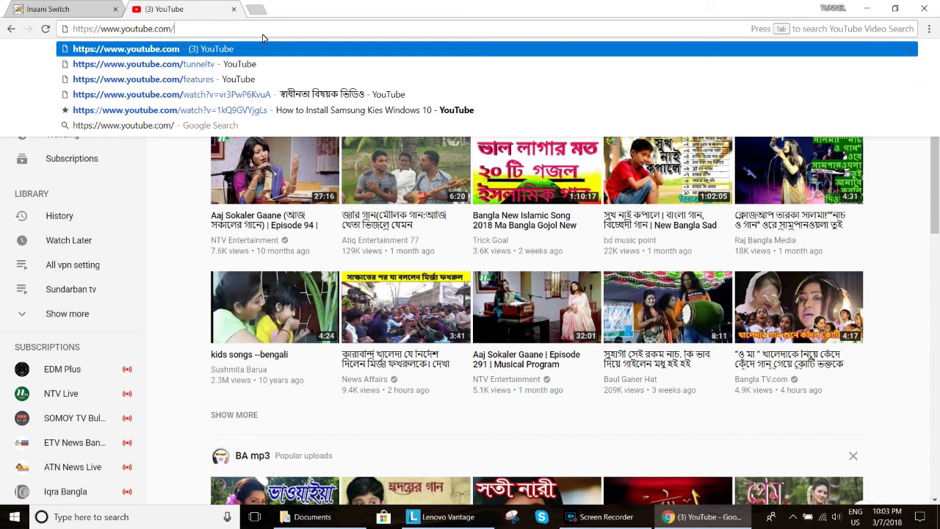
pyautogui.write('tunnel')
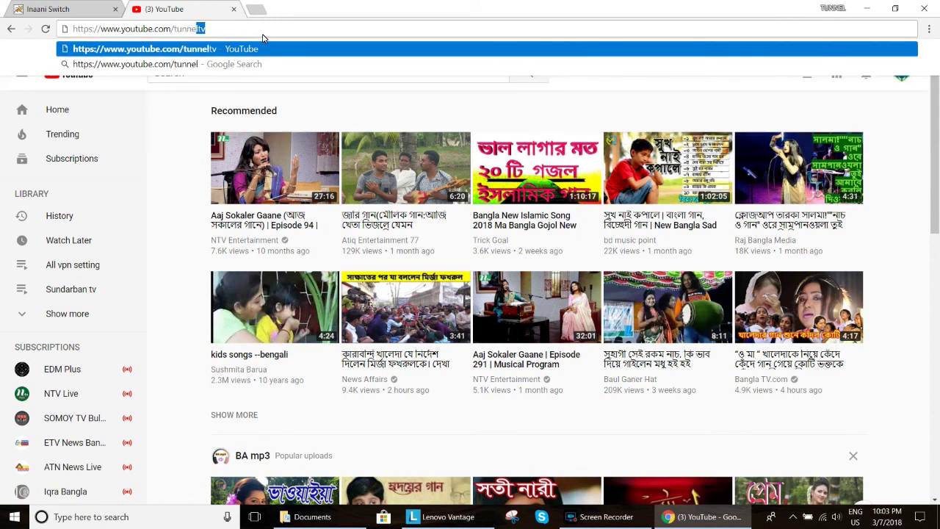
pyautogui.write('tv')
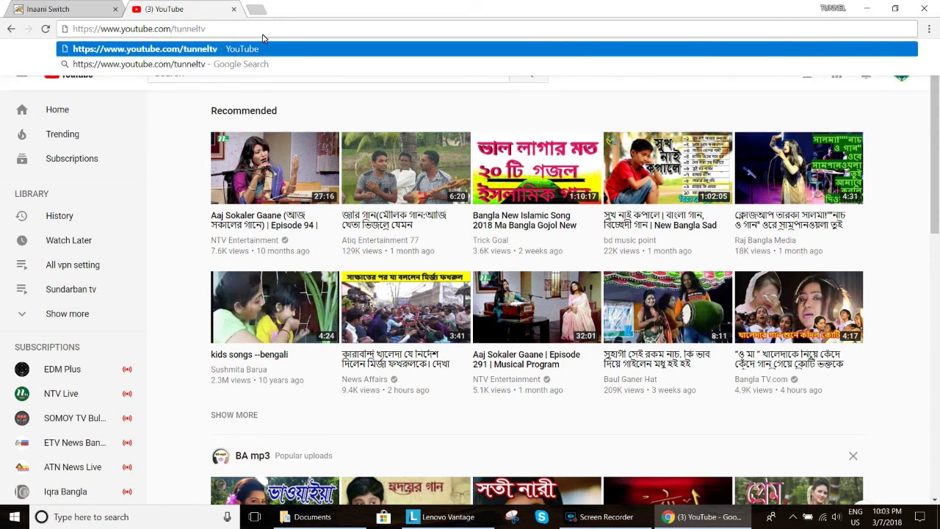
pyautogui.press('Return')
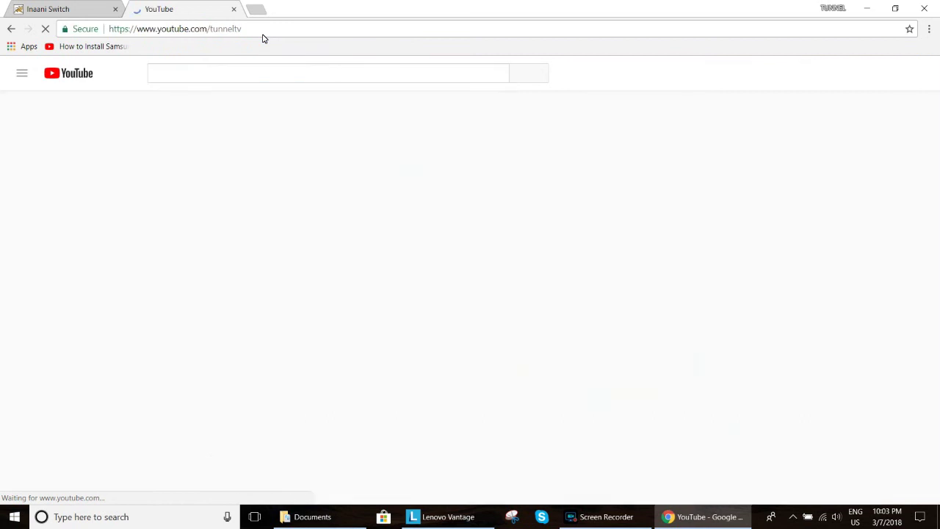